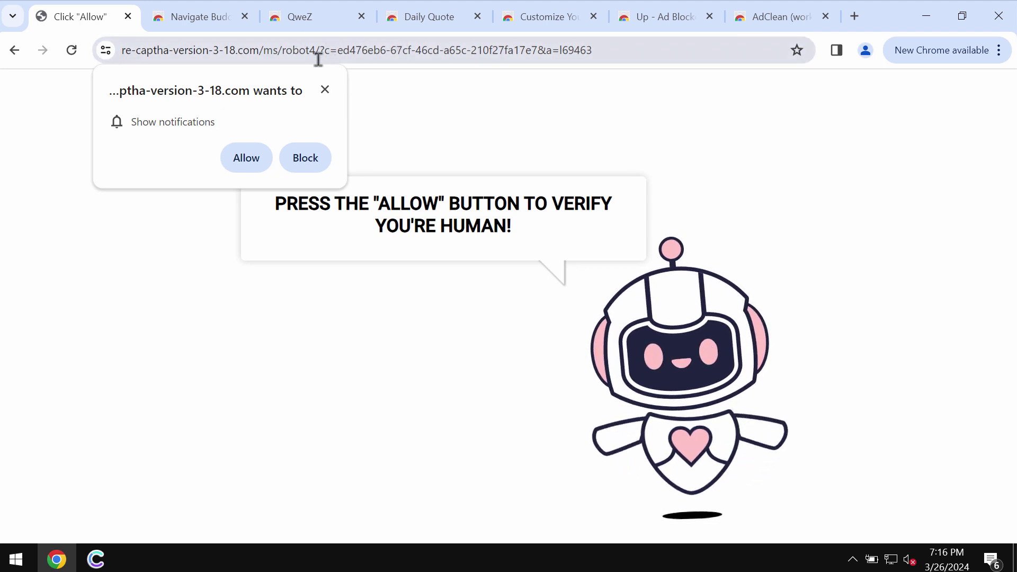
# - Allow the fake re-captha site to show notifications
pyautogui.click(257, 165)
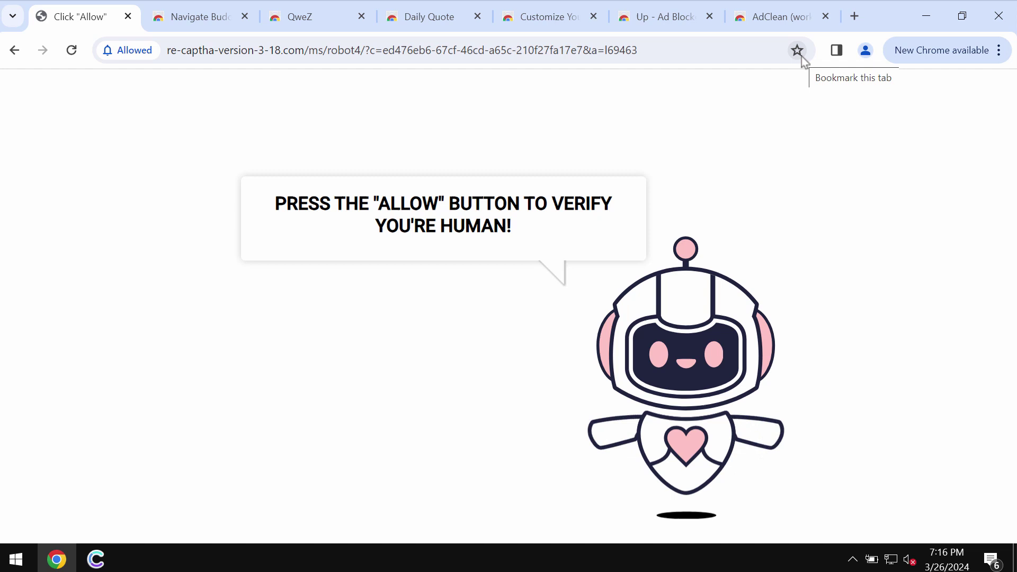
# - Replace the clock error tab with a new tab and open Chrome's Settings page
pyautogui.click(856, 17)
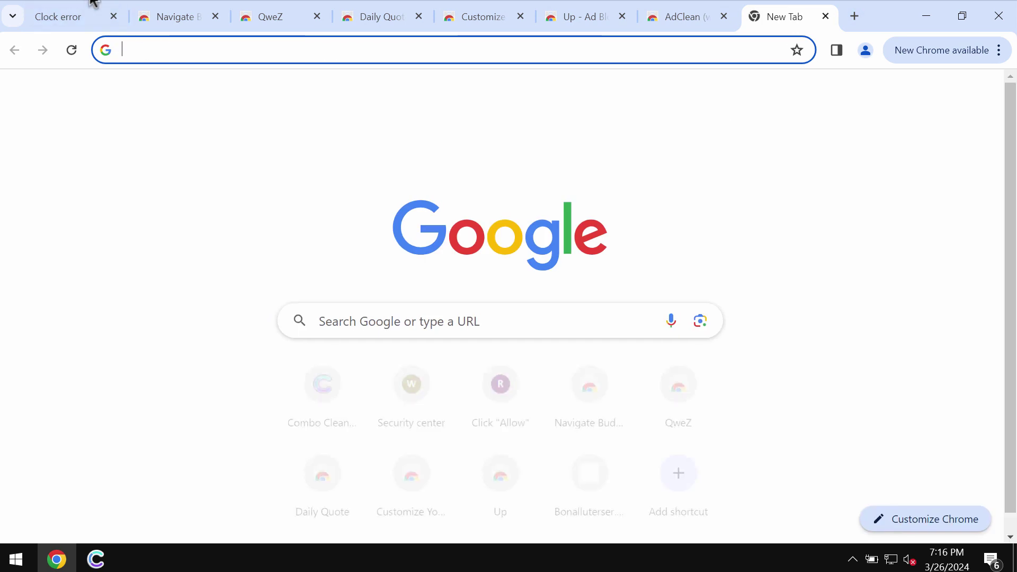
pyautogui.click(114, 17)
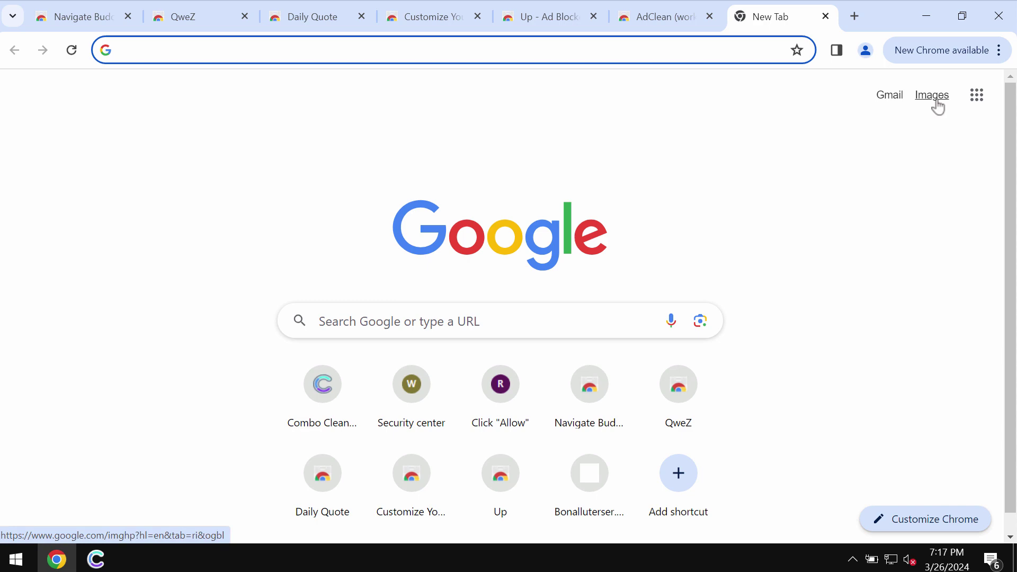
pyautogui.click(976, 51)
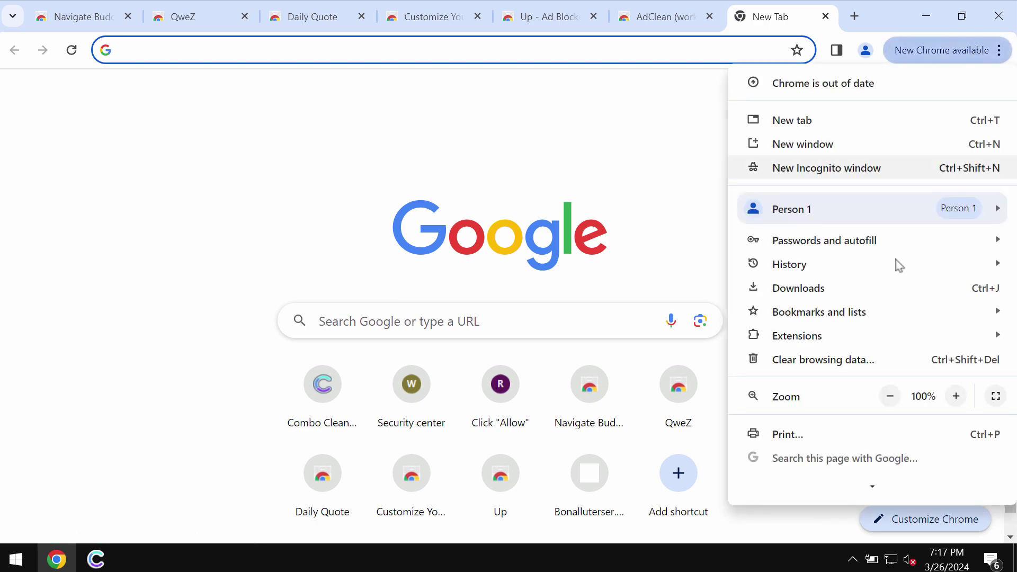
pyautogui.scroll(-2, 897, 266)
pyautogui.scroll(-1, 872, 320)
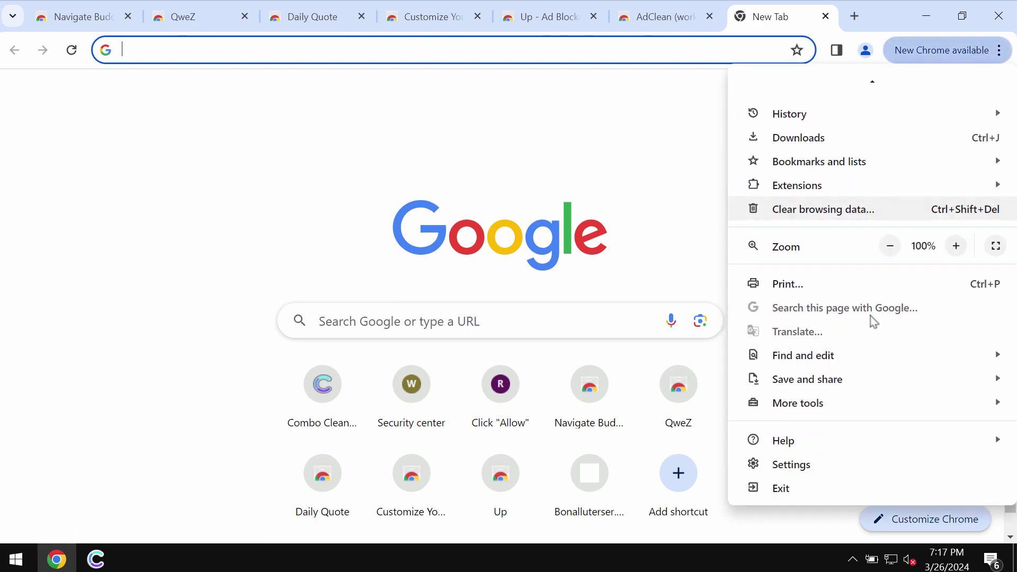
pyautogui.click(863, 464)
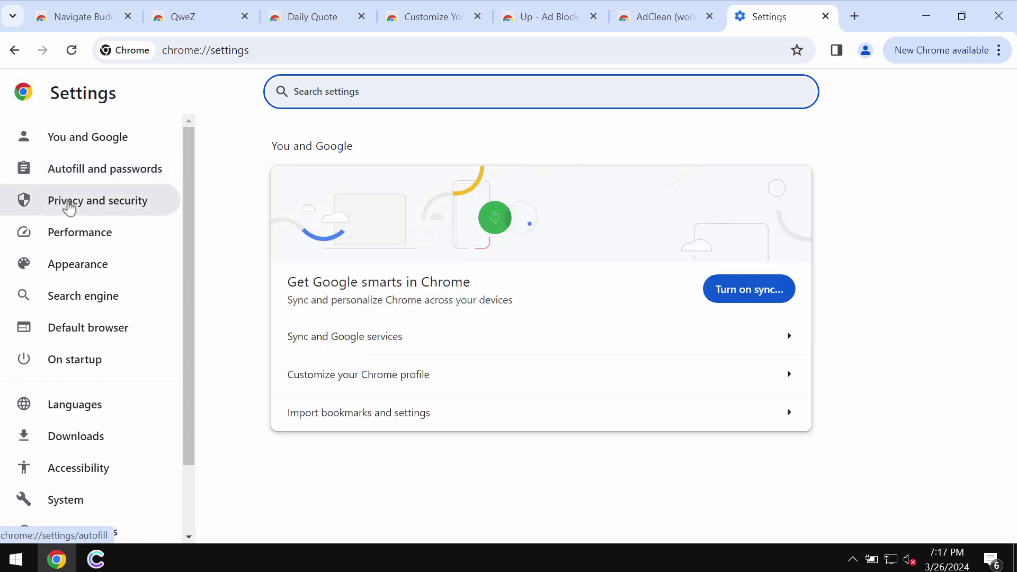
# - Go to Privacy and security > Site settings > Notifications
pyautogui.click(68, 203)
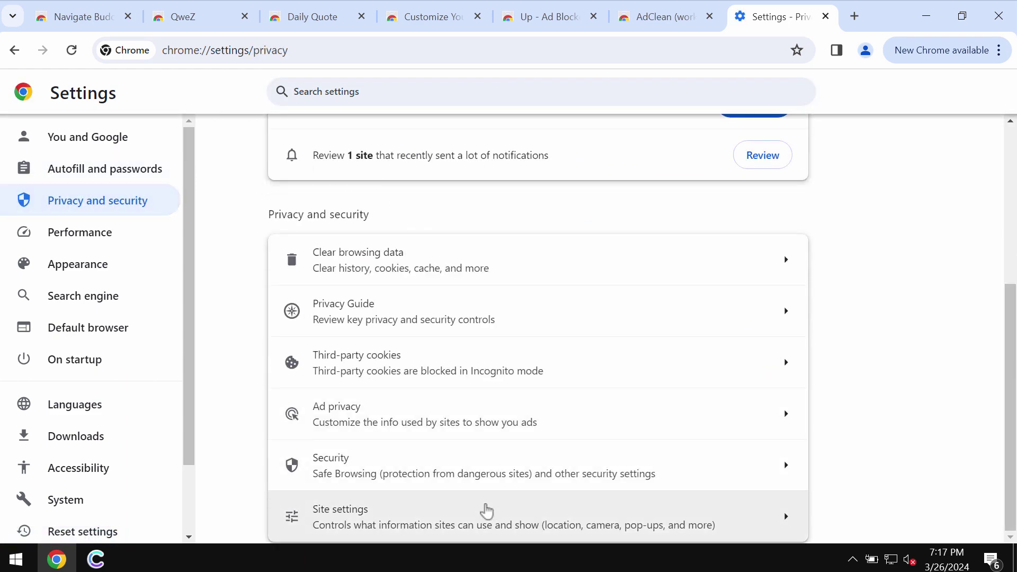
pyautogui.click(484, 512)
pyautogui.scroll(-3, 561, 431)
pyautogui.scroll(-1, 560, 431)
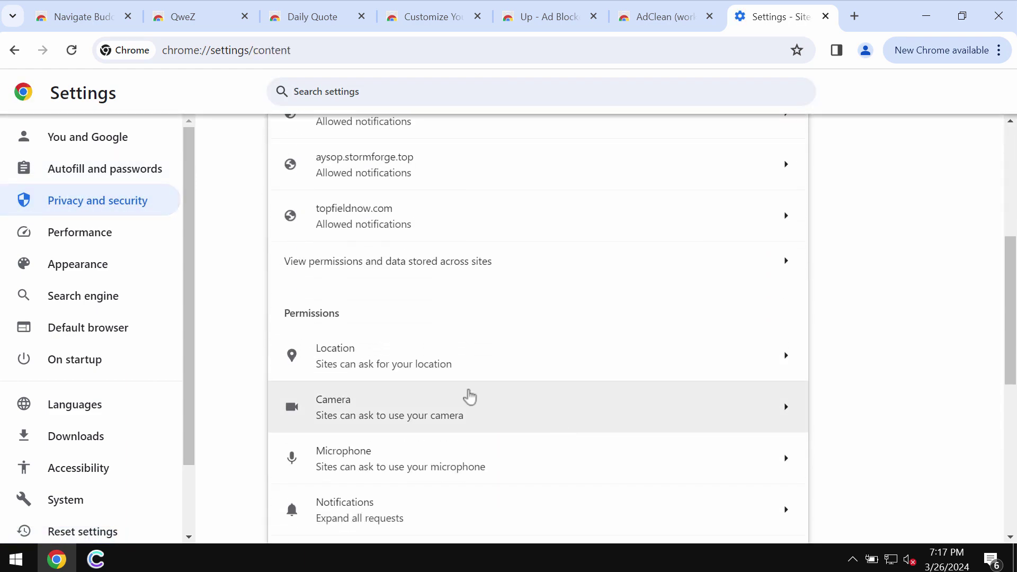
pyautogui.scroll(-1, 469, 409)
pyautogui.click(458, 427)
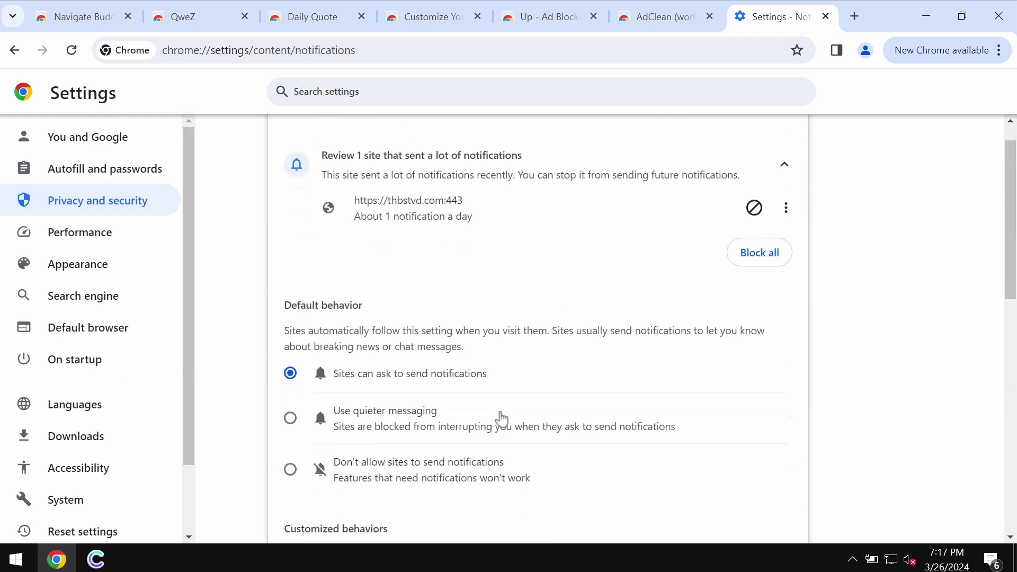
pyautogui.scroll(-4, 500, 416)
pyautogui.scroll(-1, 504, 418)
pyautogui.scroll(-3, 505, 418)
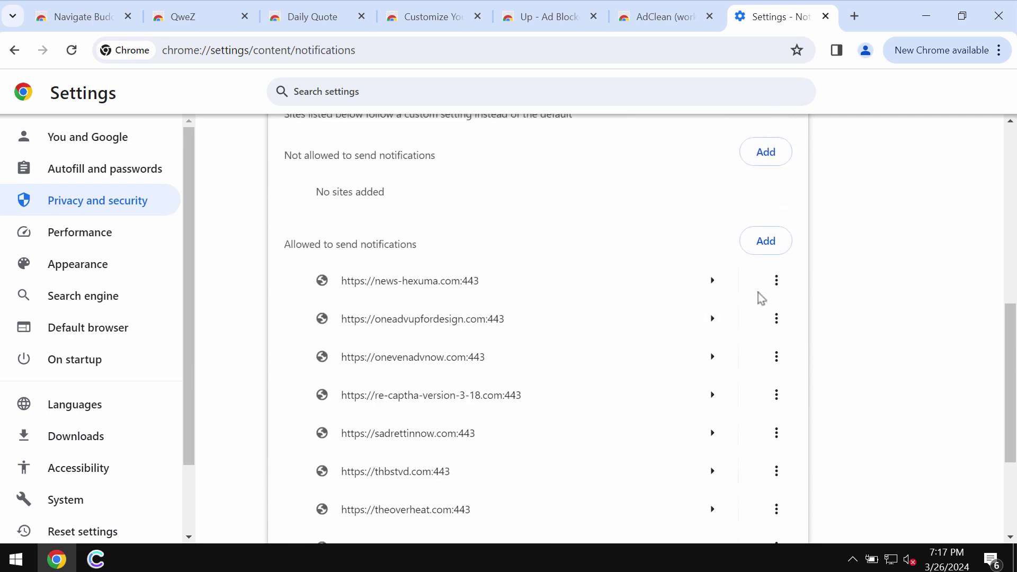
# - Remove news-hexuma, oneadvupfordesign, onevenadvnow, re-captha and sadrettinnow from allowed notifications
pyautogui.click(777, 282)
pyautogui.click(762, 356)
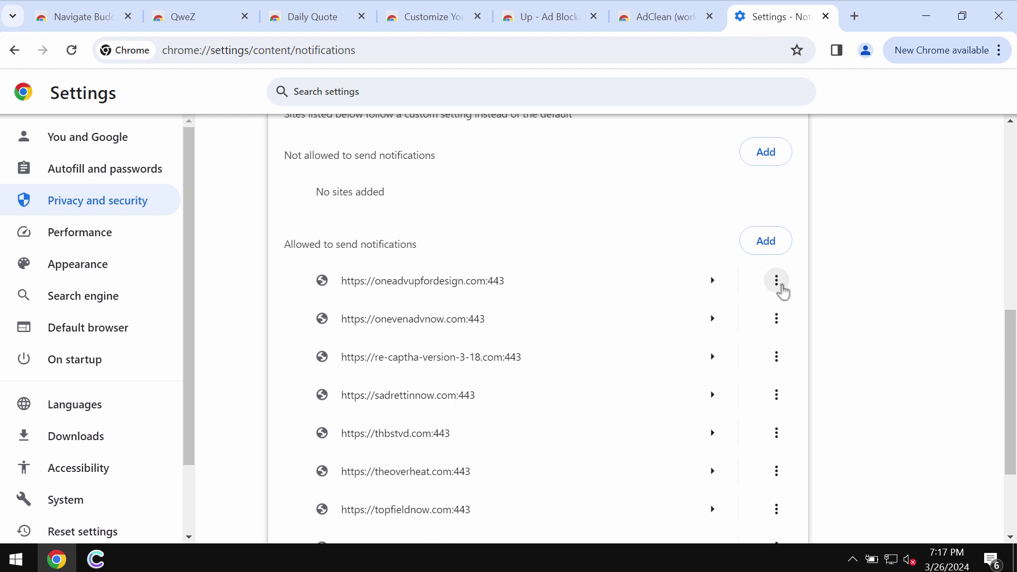
pyautogui.click(777, 283)
pyautogui.click(761, 345)
pyautogui.click(778, 282)
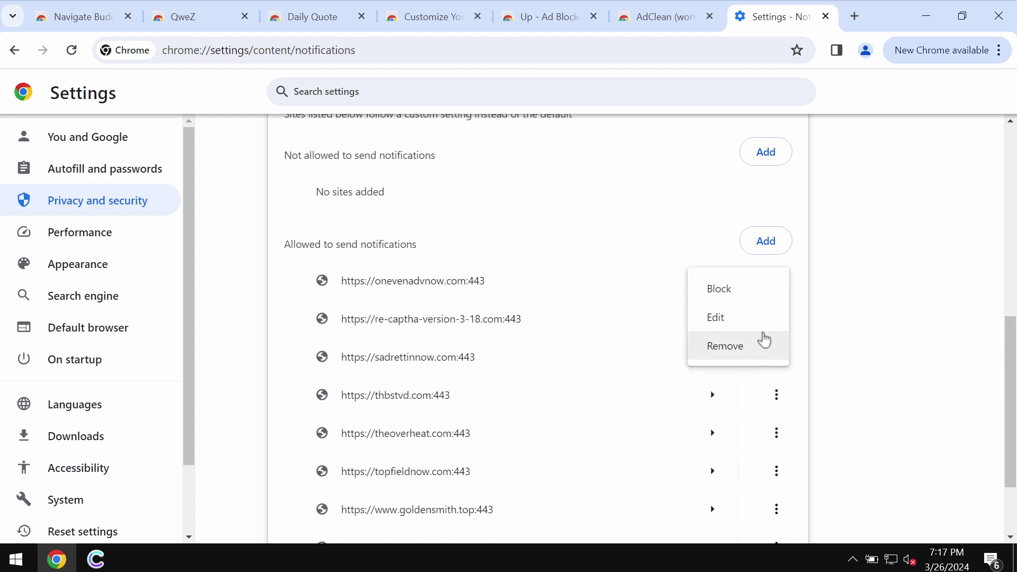
pyautogui.click(763, 343)
pyautogui.click(777, 290)
pyautogui.click(747, 347)
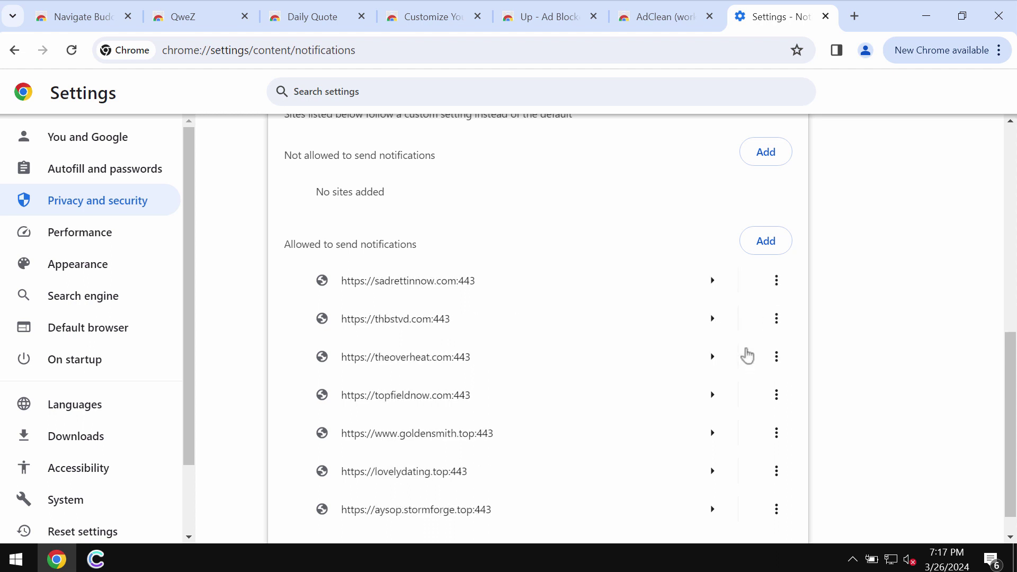
pyautogui.click(778, 289)
pyautogui.click(756, 350)
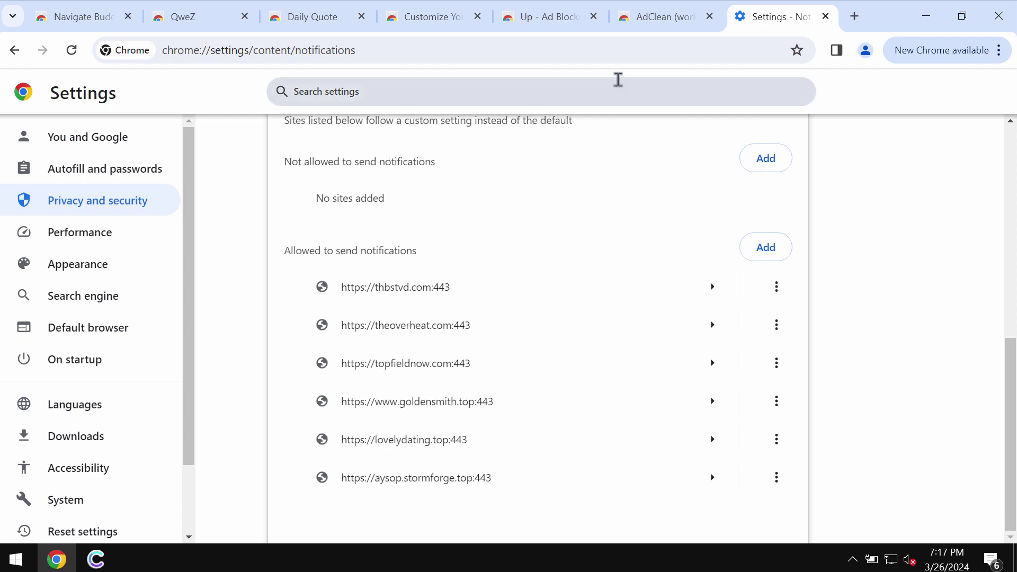
pyautogui.click(617, 45)
# - Load combocleaner.com, then minimize Chrome to show the Combo Cleaner dashboard
pyautogui.write('combocleaner.com')
pyautogui.press('Return')
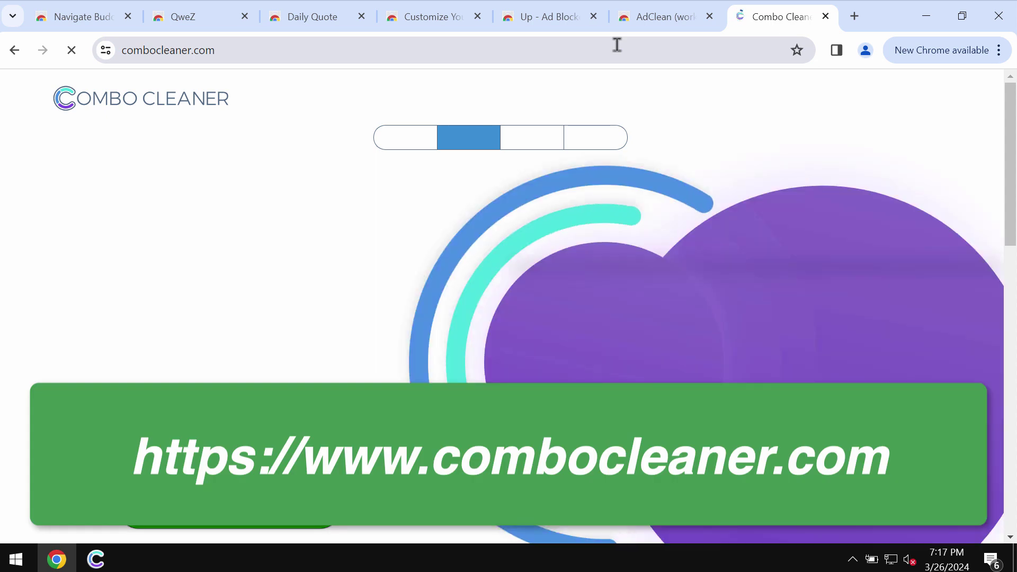
pyautogui.click(924, 17)
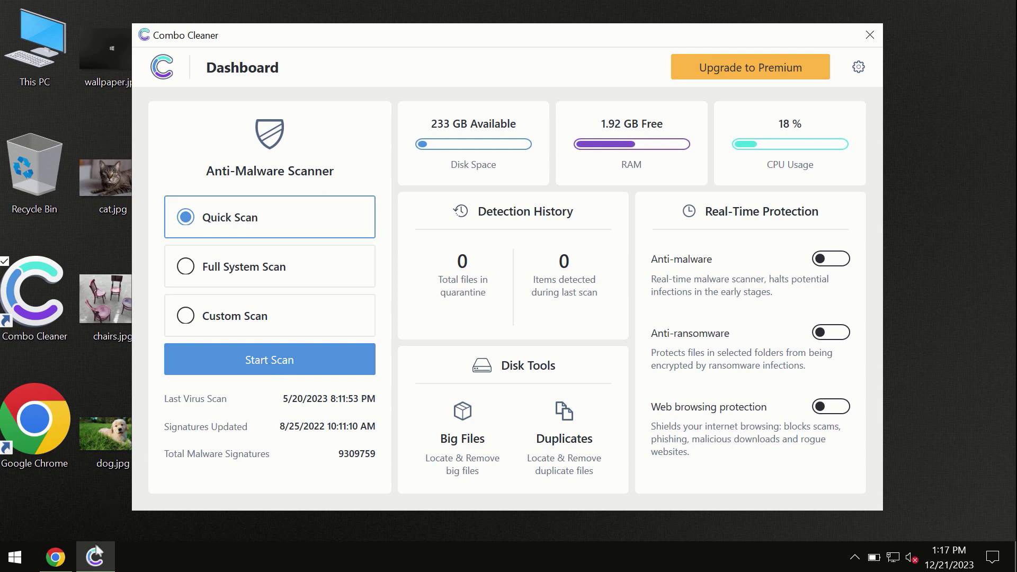
pyautogui.moveTo(55, 560)
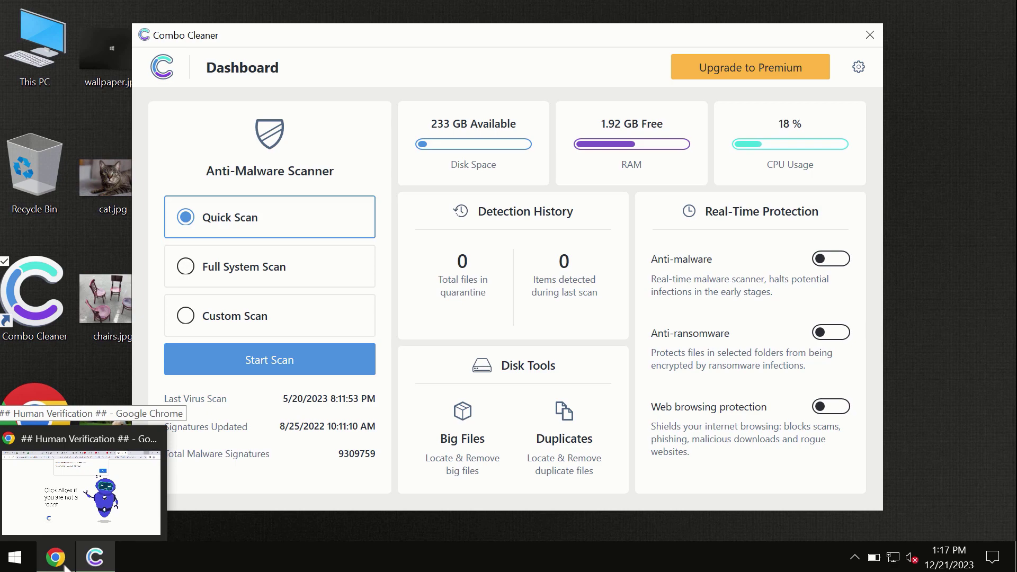
# - Restore Chrome and open combocleaner.com in a new tab from the omnibox suggestion
pyautogui.click(55, 557)
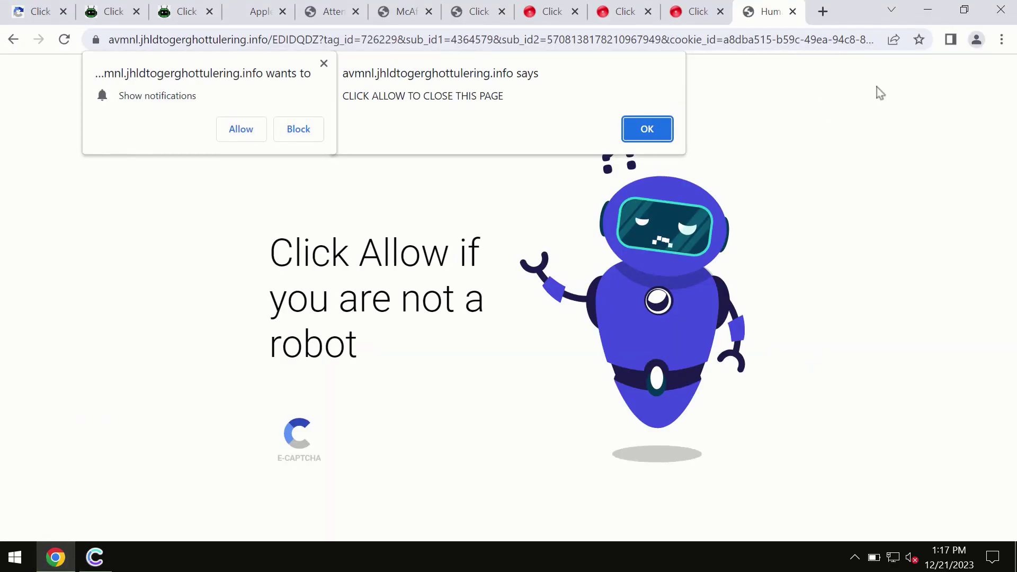
pyautogui.click(824, 12)
pyautogui.write('combocleaner.com')
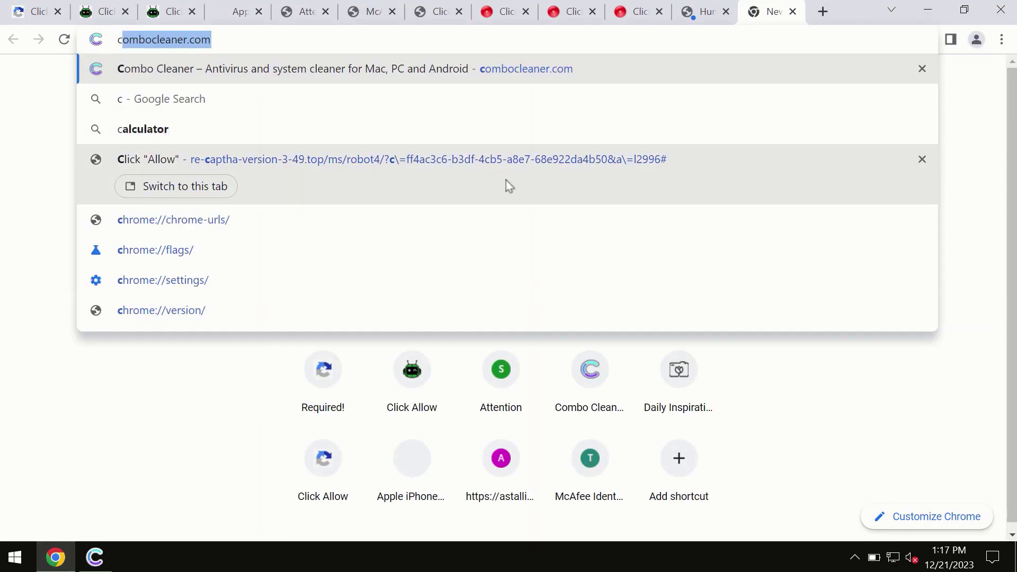
pyautogui.click(475, 59)
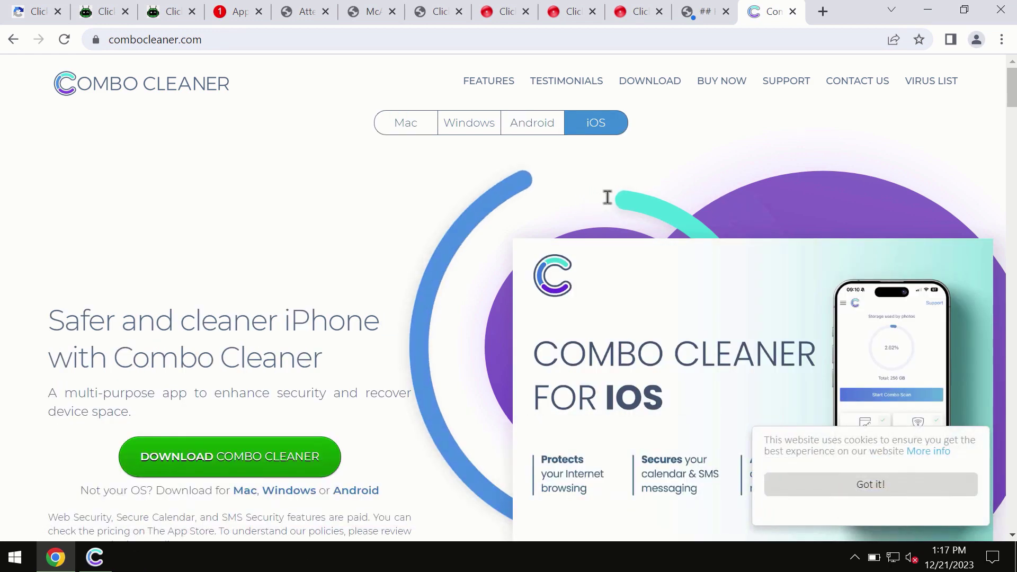
# - Run a Combo Cleaner Quick Scan and return from the premium offer to the six-threat results
pyautogui.click(928, 10)
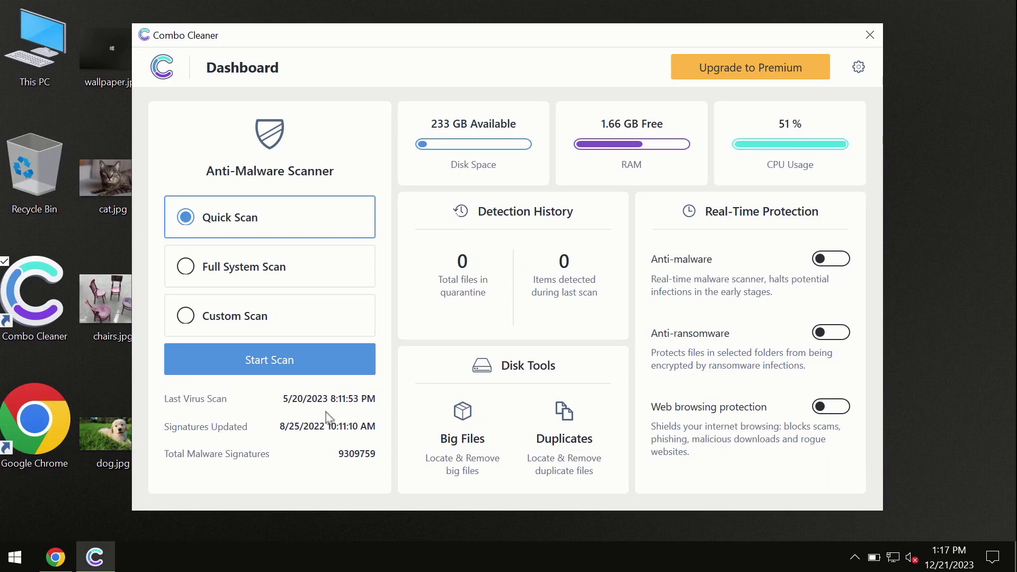
pyautogui.click(268, 365)
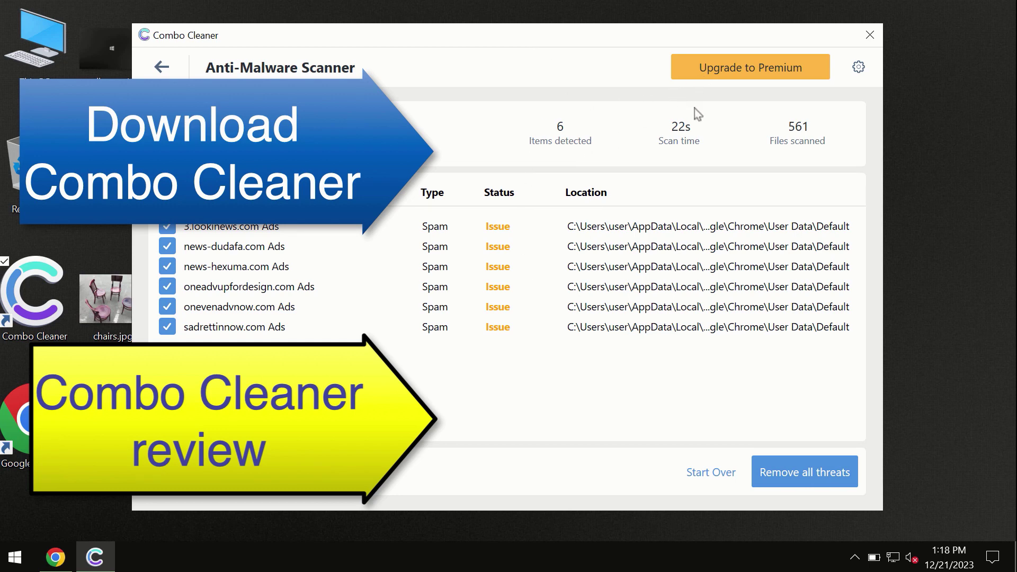
pyautogui.click(728, 75)
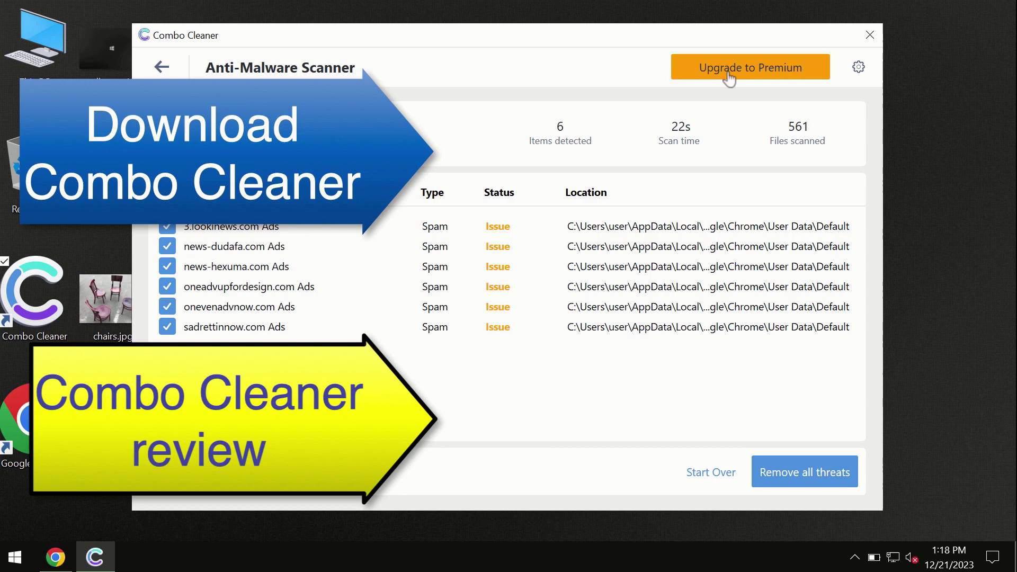
pyautogui.click(169, 69)
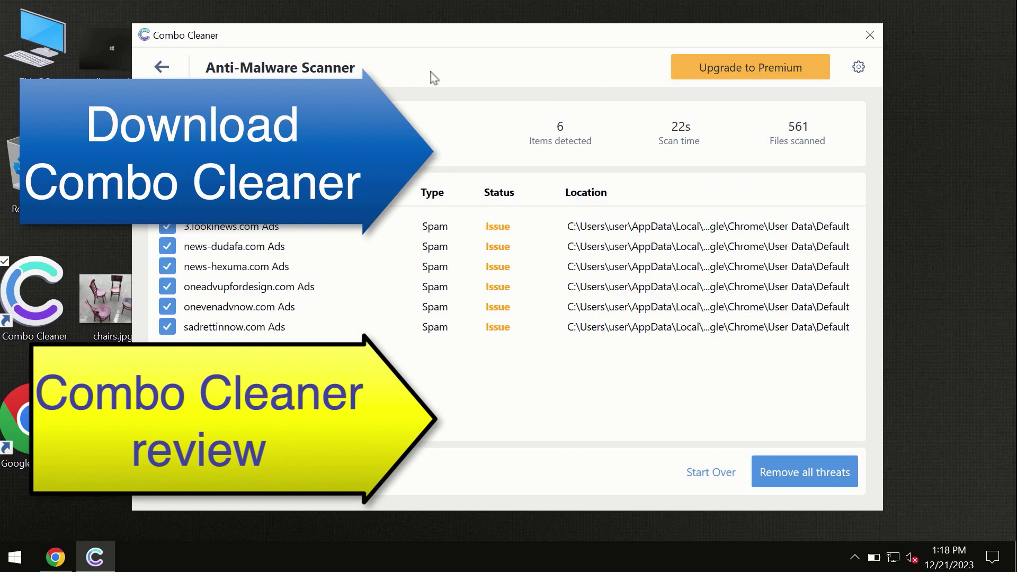